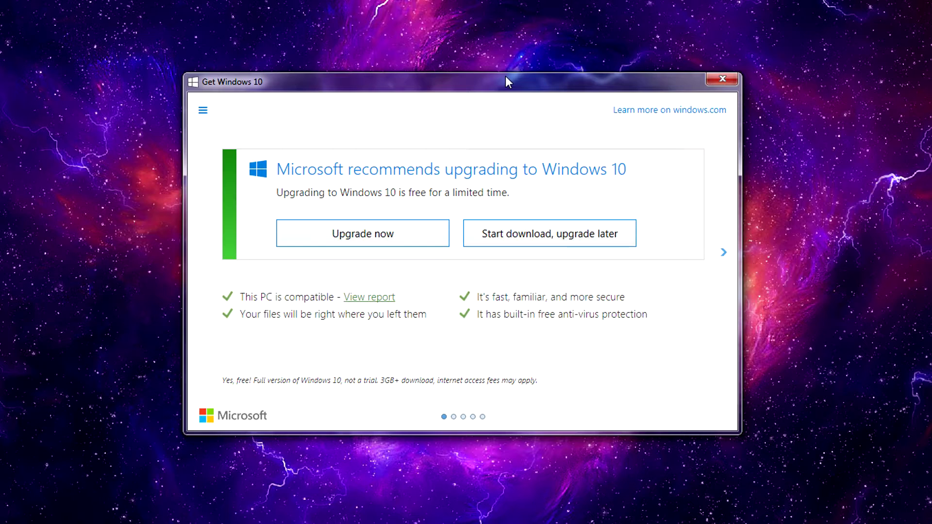
left_click_drag(505, 76, 492, 71)
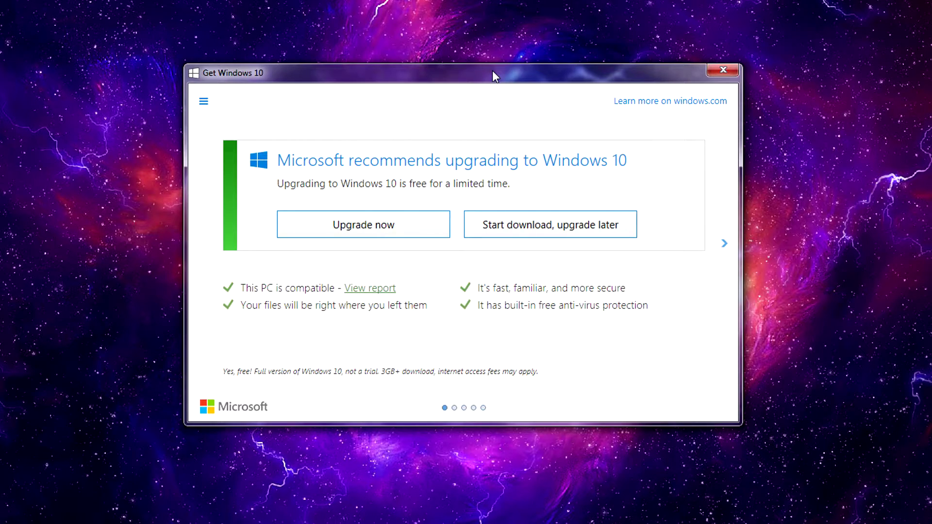
left_click_drag(492, 71, 479, 80)
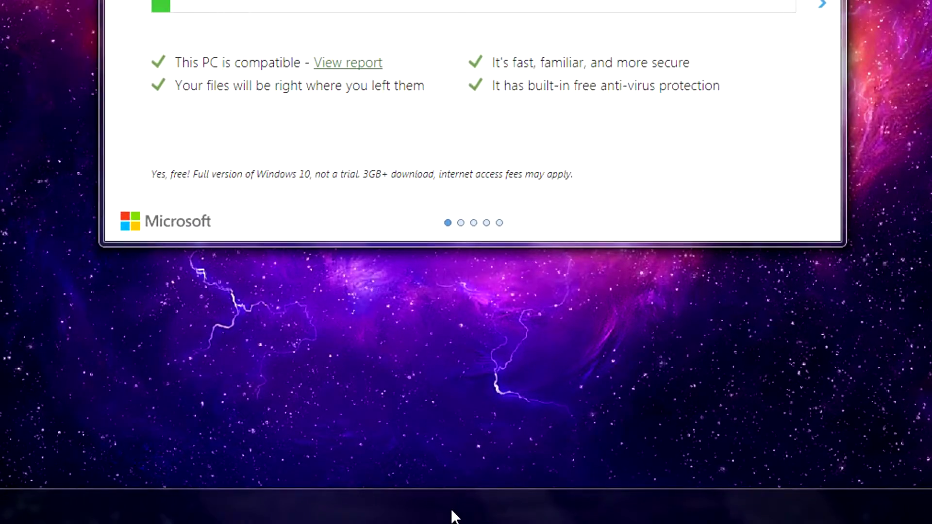
- Open Task Manager and show the processes from all users
right_click(452, 515)
left_click(516, 449)
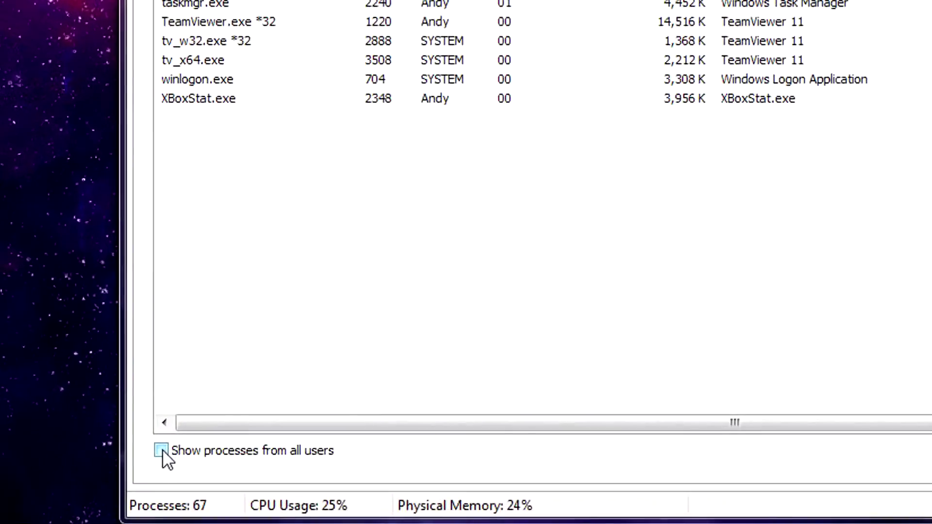
left_click(160, 450)
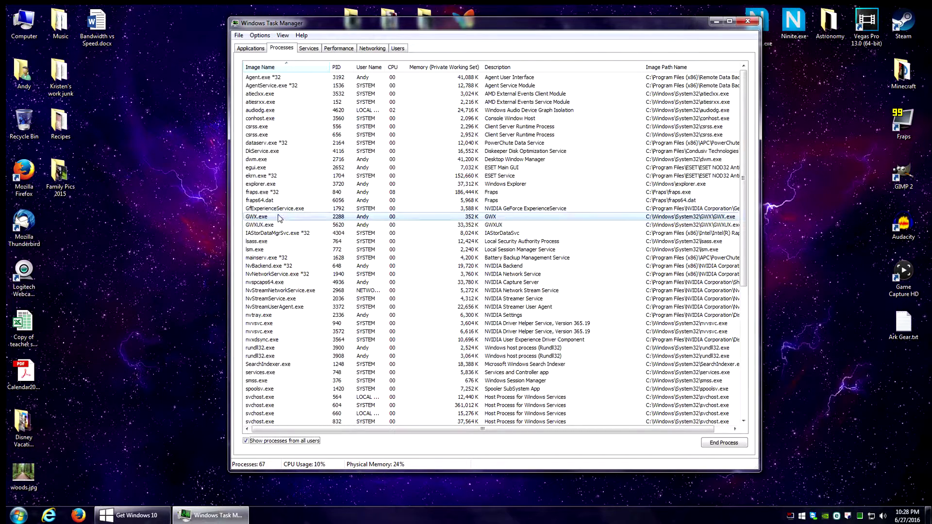
- End the GWX.exe process and confirm ending it
left_click(256, 217)
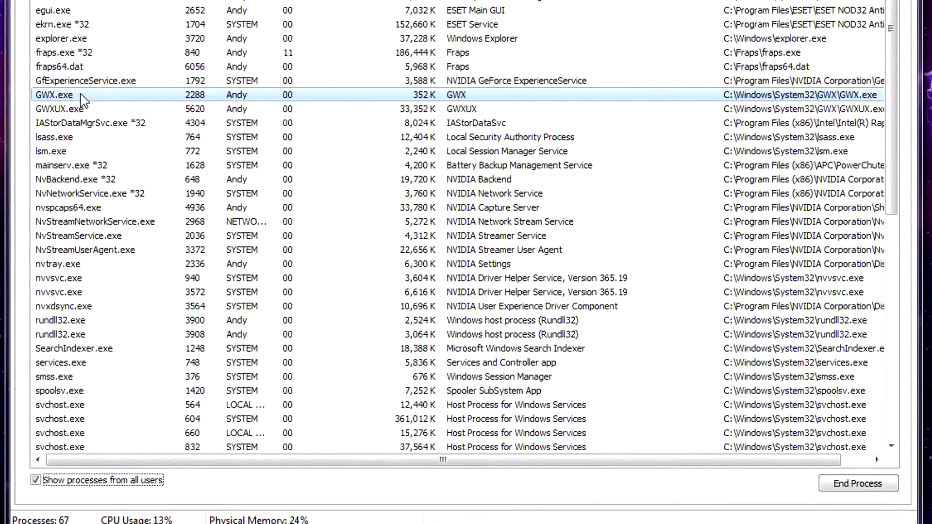
left_click(83, 97)
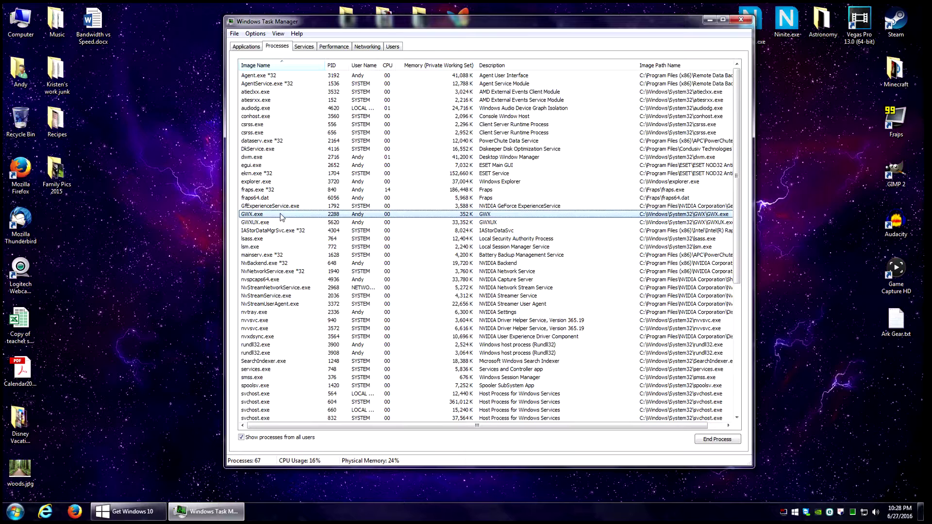
left_click(710, 439)
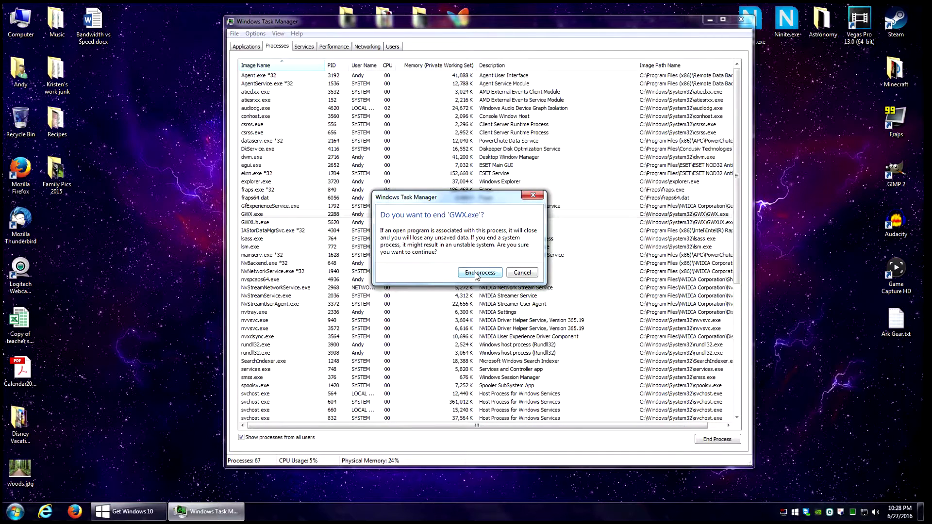
left_click(476, 273)
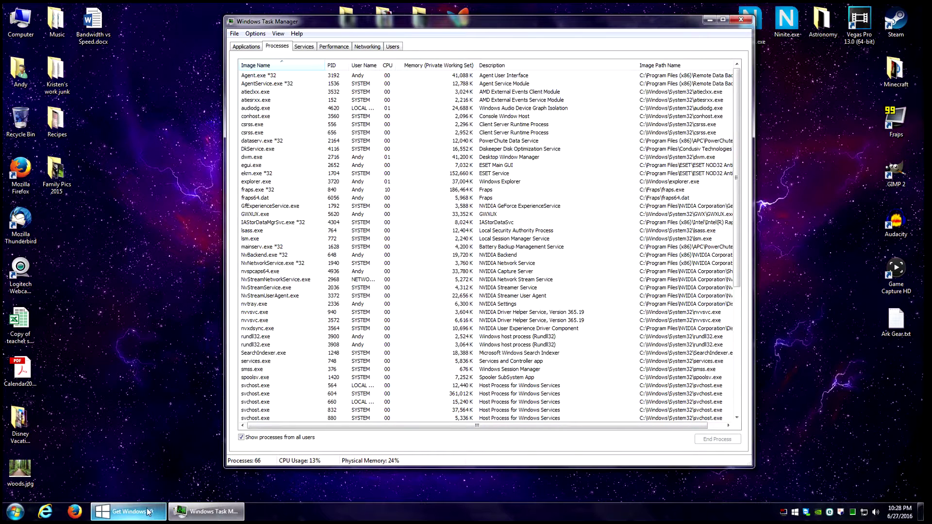
- End the GWXUX.exe process and confirm ending it
mouse_move(149, 511)
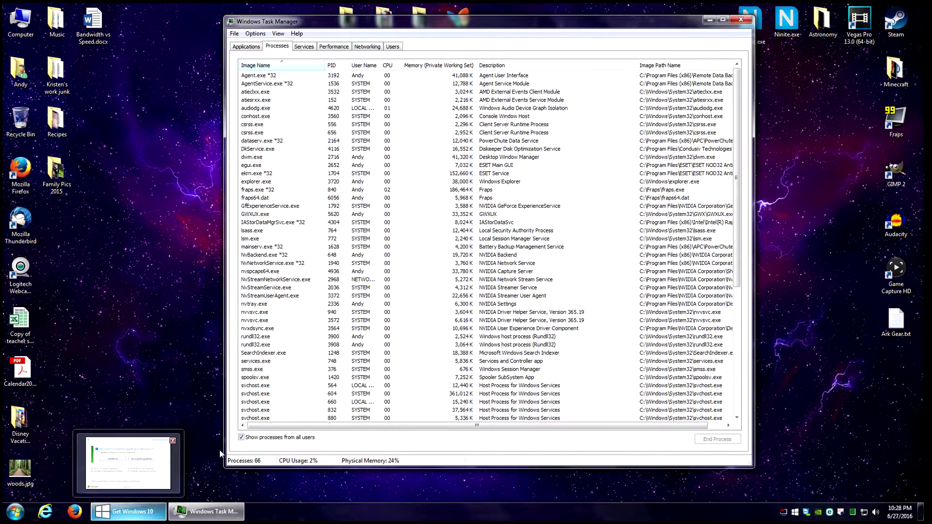
left_click(269, 214)
left_click(716, 439)
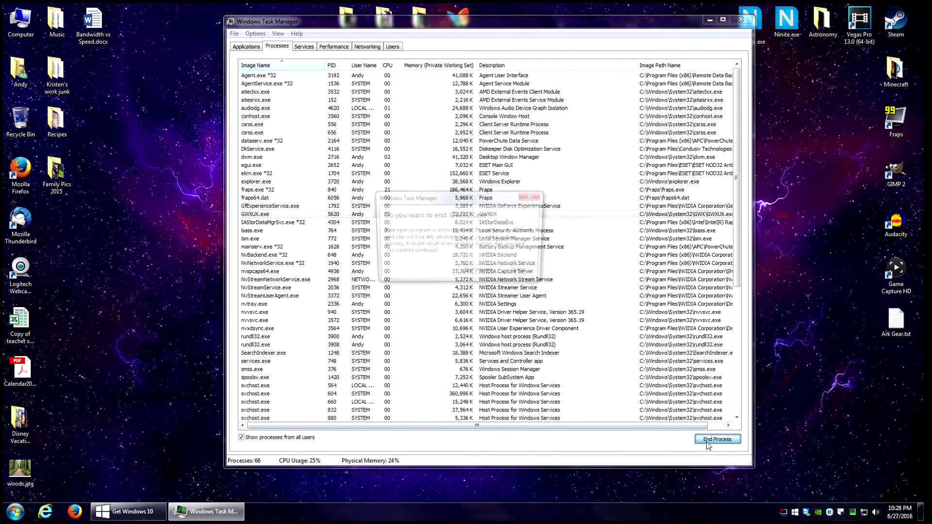
left_click(480, 272)
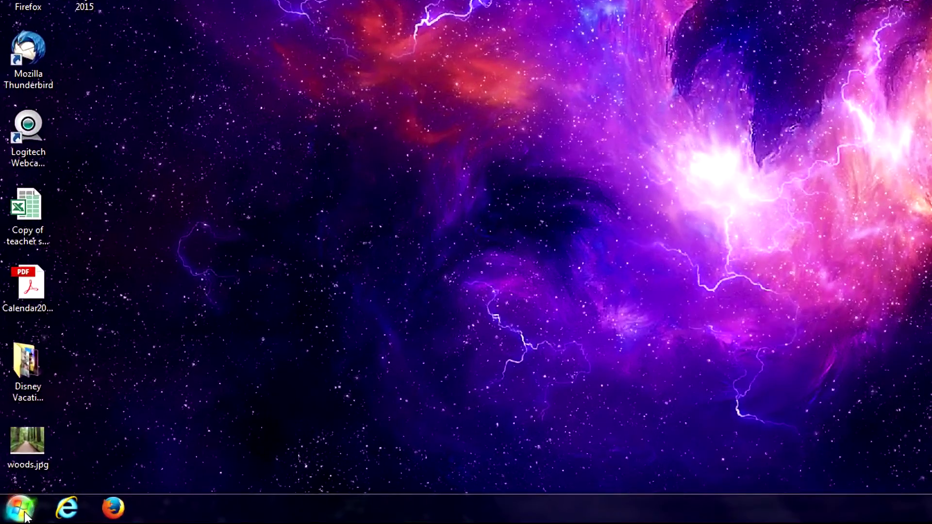
- Open the Windows Control Panel
left_click(14, 515)
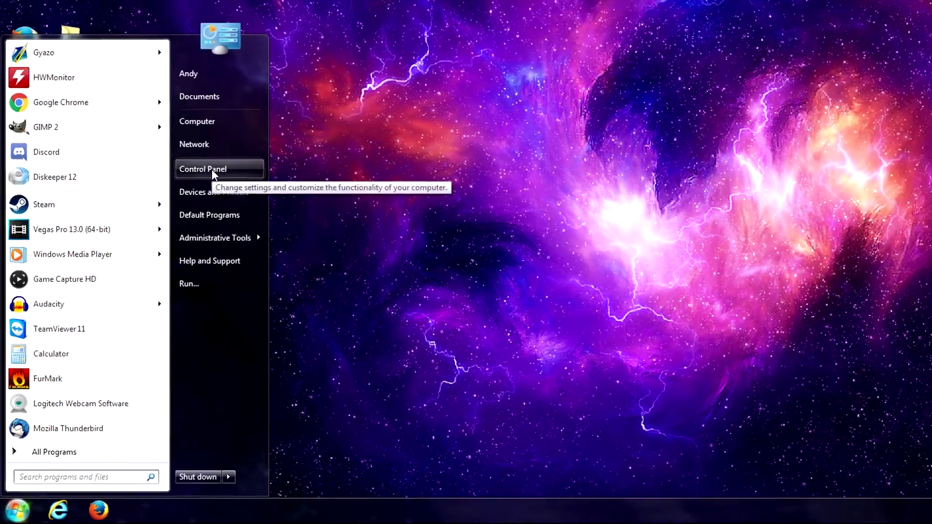
left_click(243, 118)
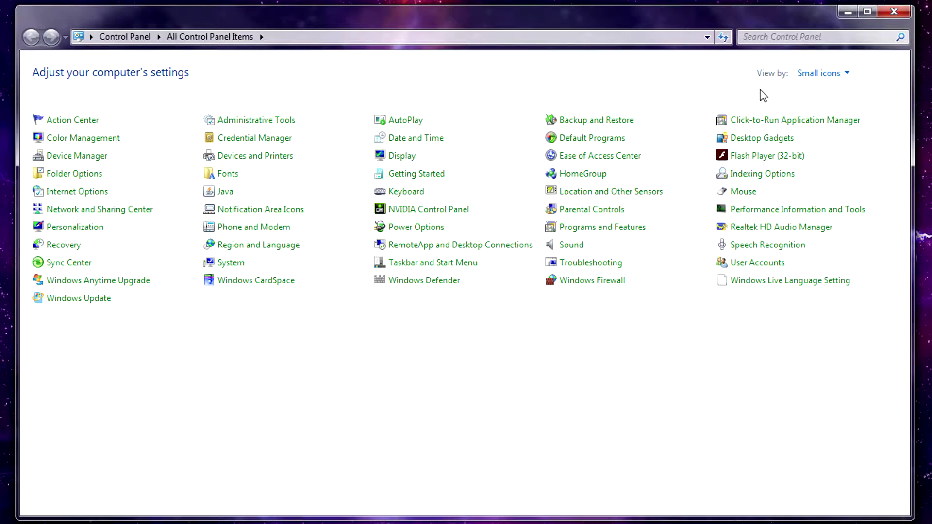
- Try the Large icons and Category views of the Control Panel and return to Small icons
left_click(846, 75)
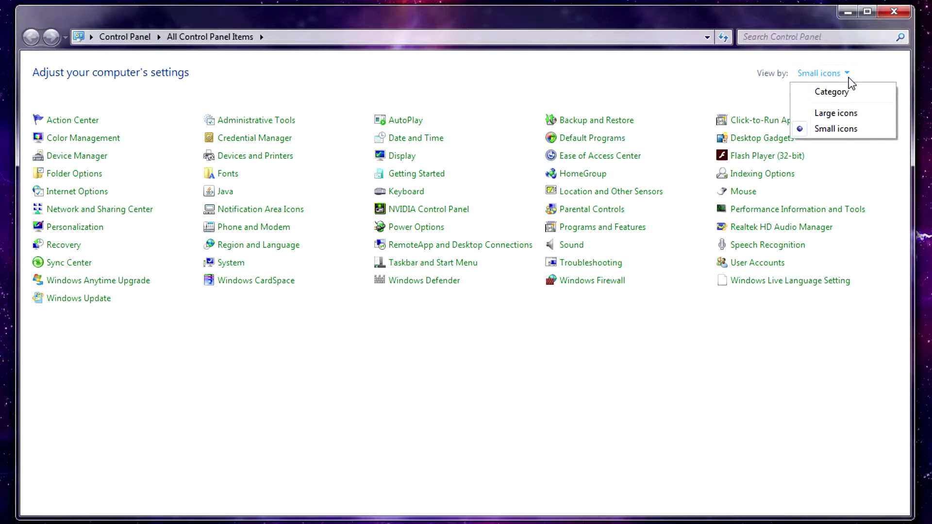
left_click(846, 114)
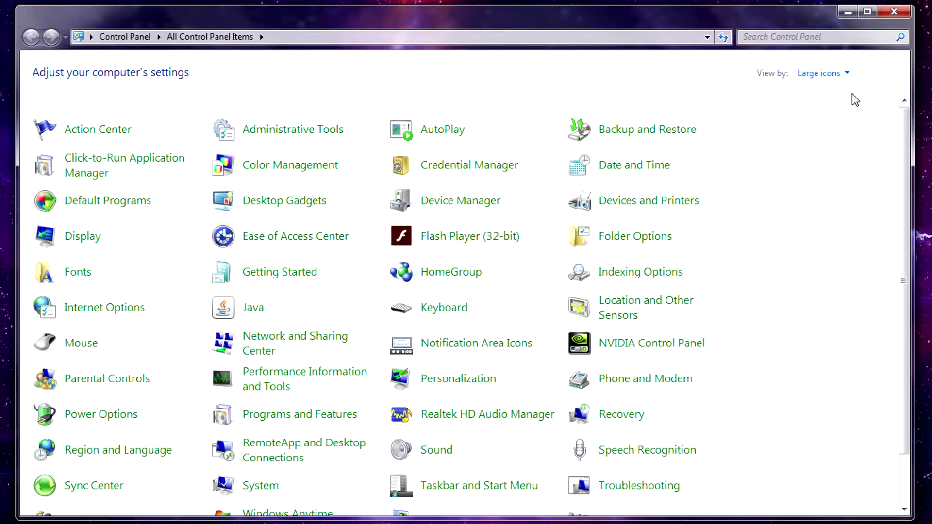
left_click(846, 74)
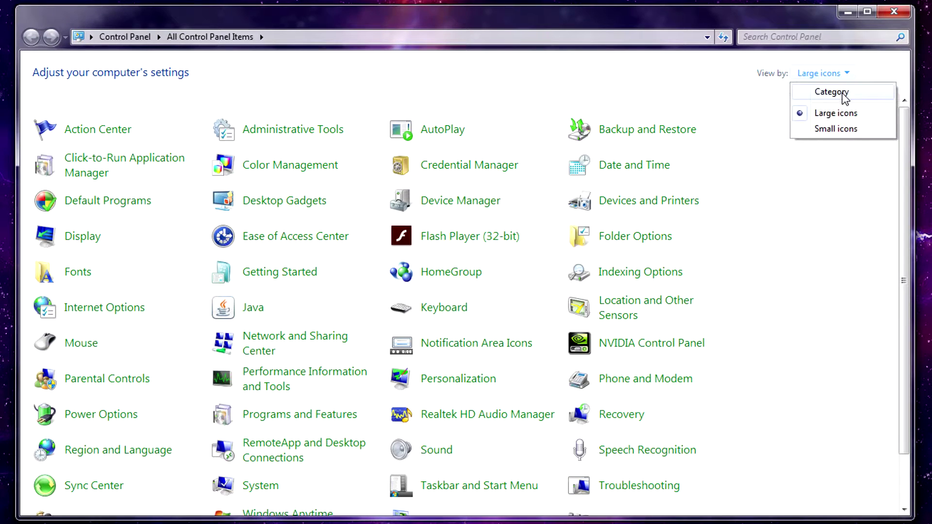
left_click(843, 93)
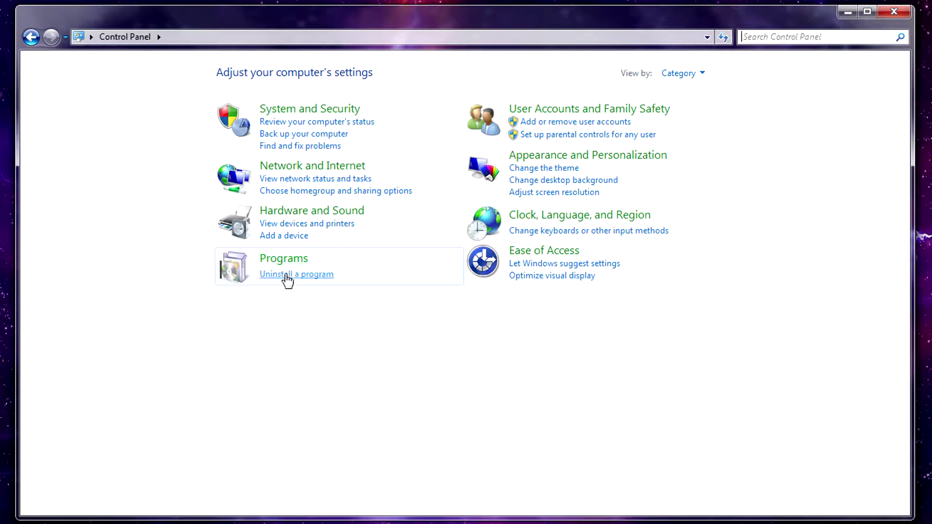
left_click(702, 73)
left_click(707, 129)
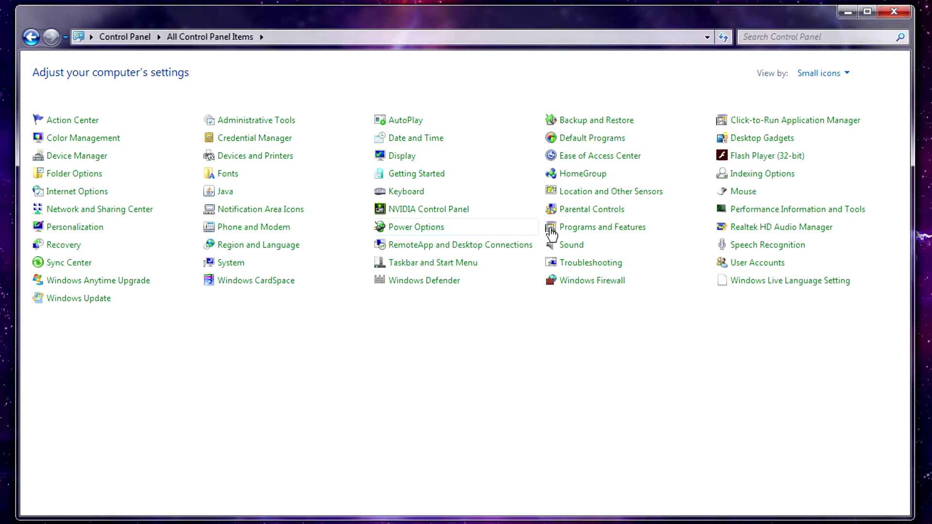
- Open the list of installed updates in Programs and Features and search it for KB3035583
left_click(618, 234)
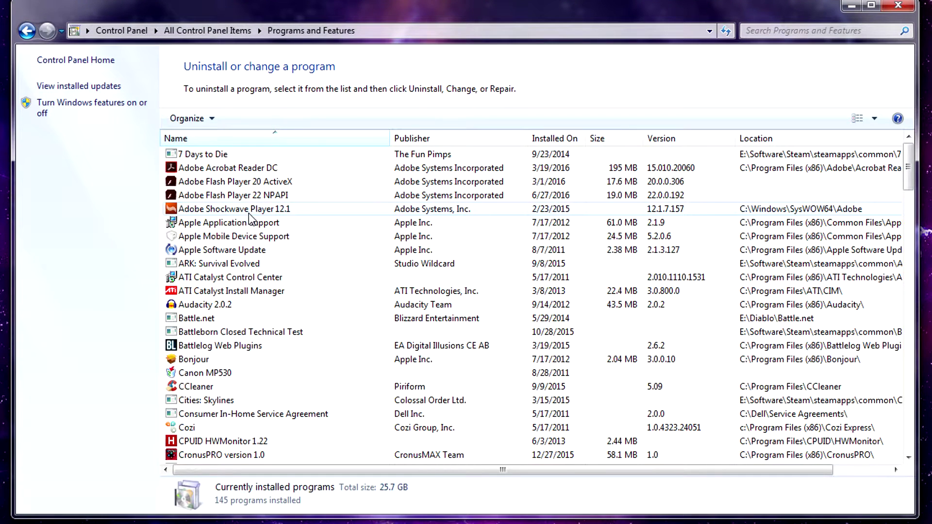
left_click(81, 87)
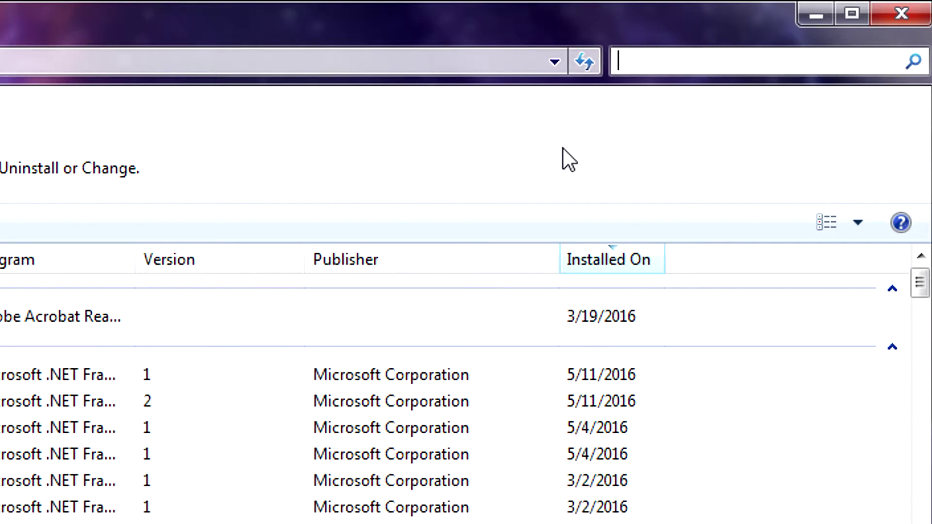
type("KB")
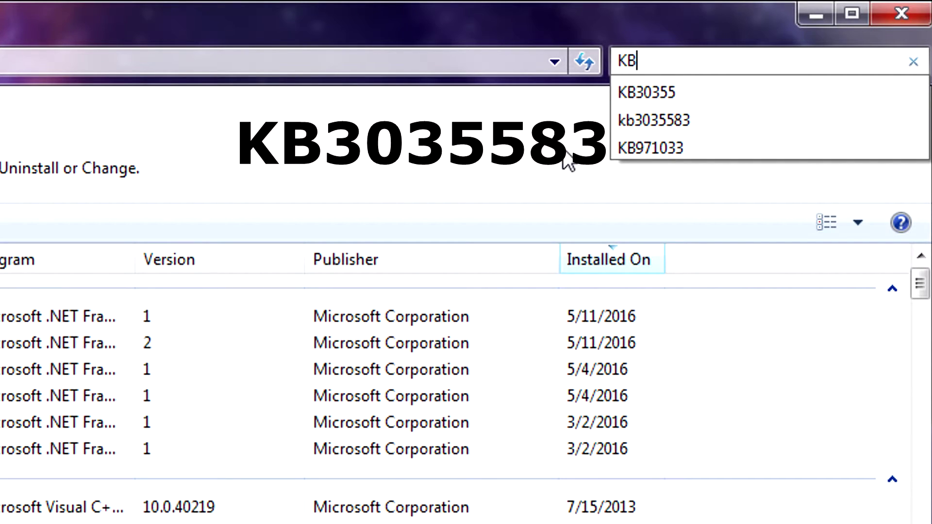
type("30355")
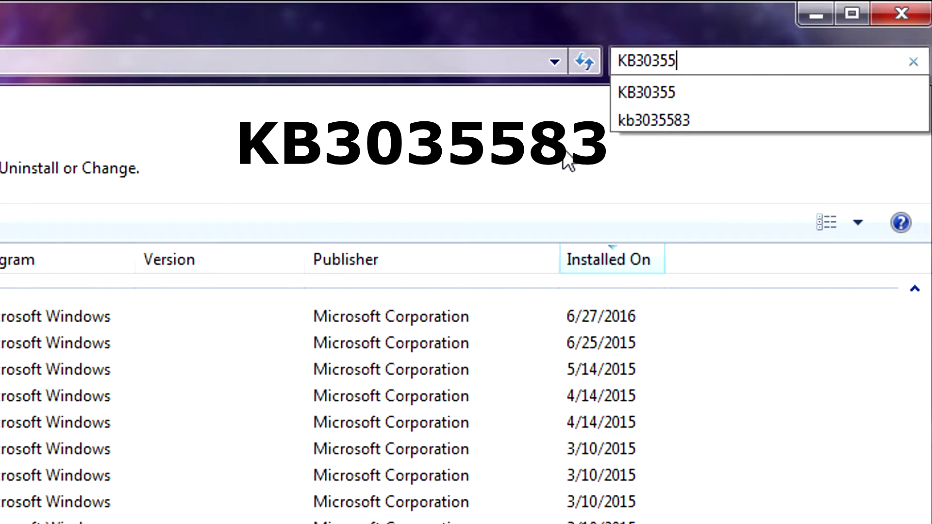
type("83")
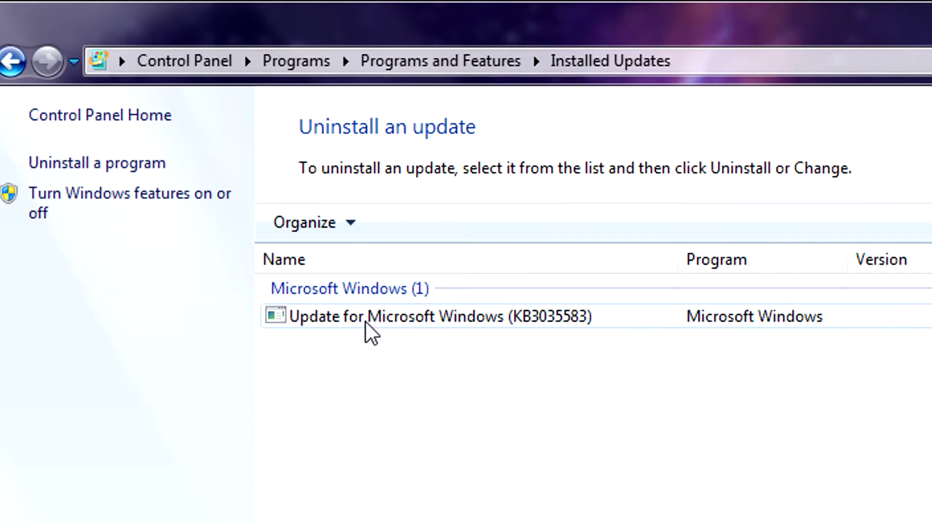
- Uninstall the Microsoft Windows update KB3035583, confirming the removal, and return to the Control Panel home page
left_click(366, 322)
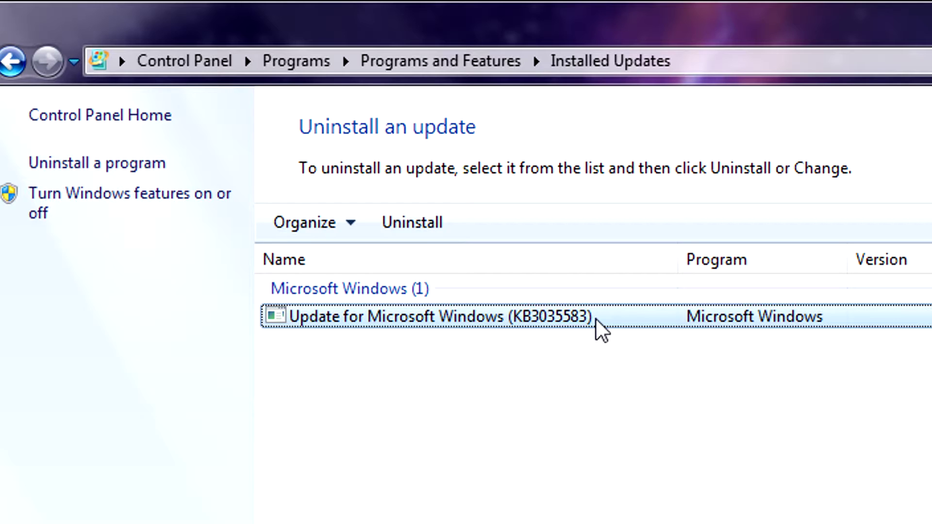
left_click(415, 409)
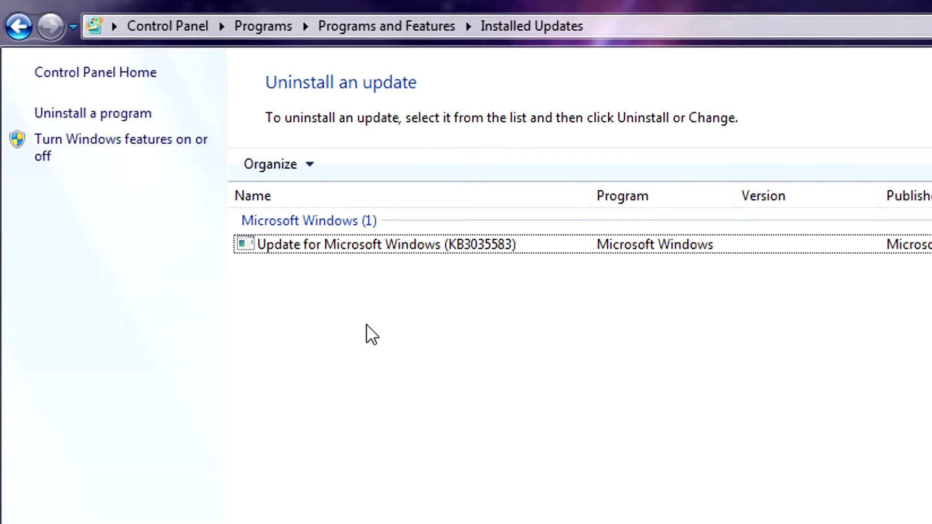
left_click(345, 245)
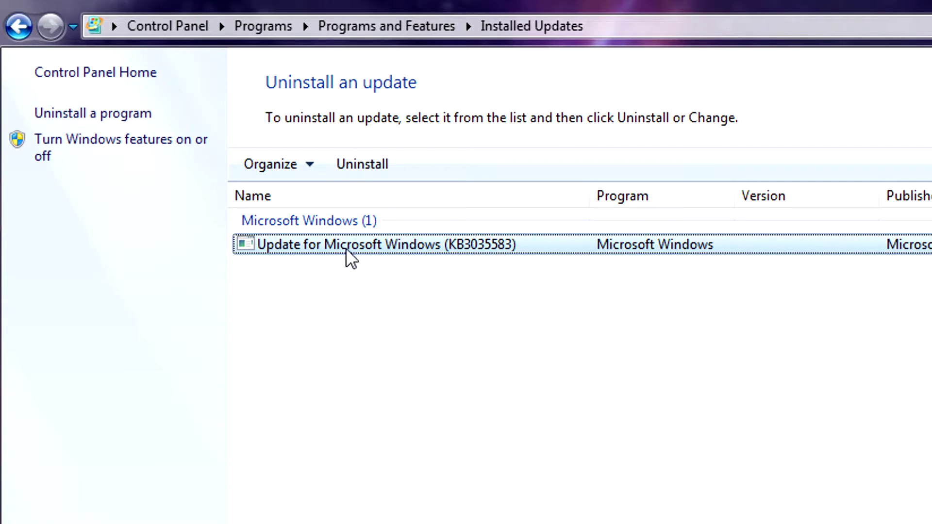
left_click(371, 166)
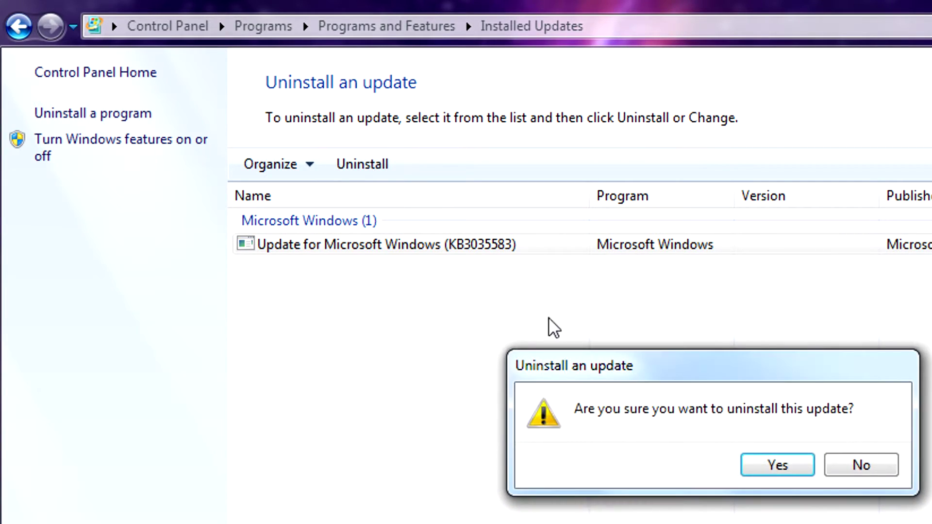
left_click(775, 467)
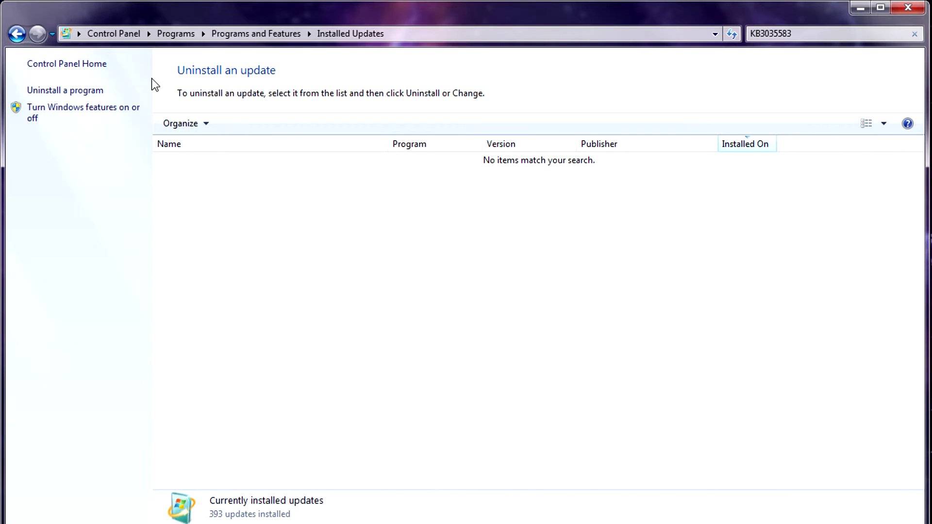
left_click(59, 65)
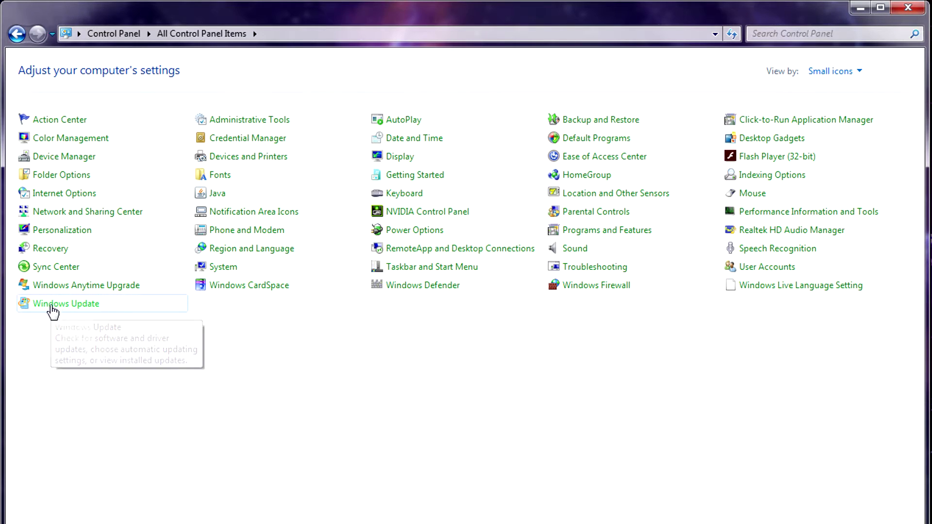
- Switch the Control Panel to the Category view and back to Small icons
left_click(858, 74)
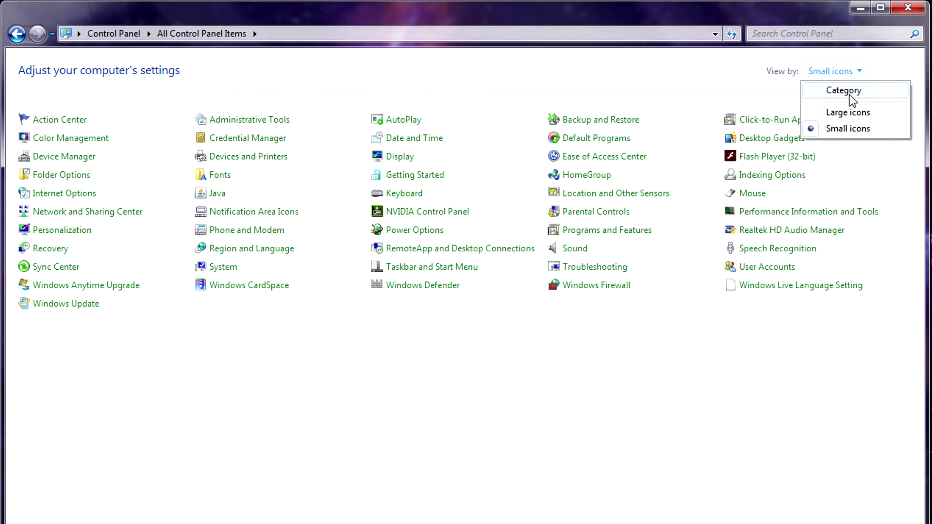
left_click(844, 91)
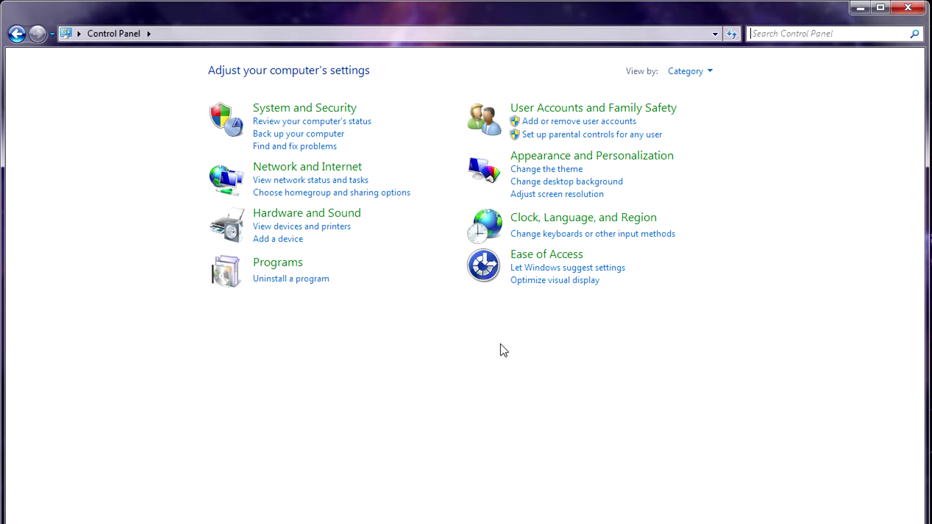
left_click(709, 71)
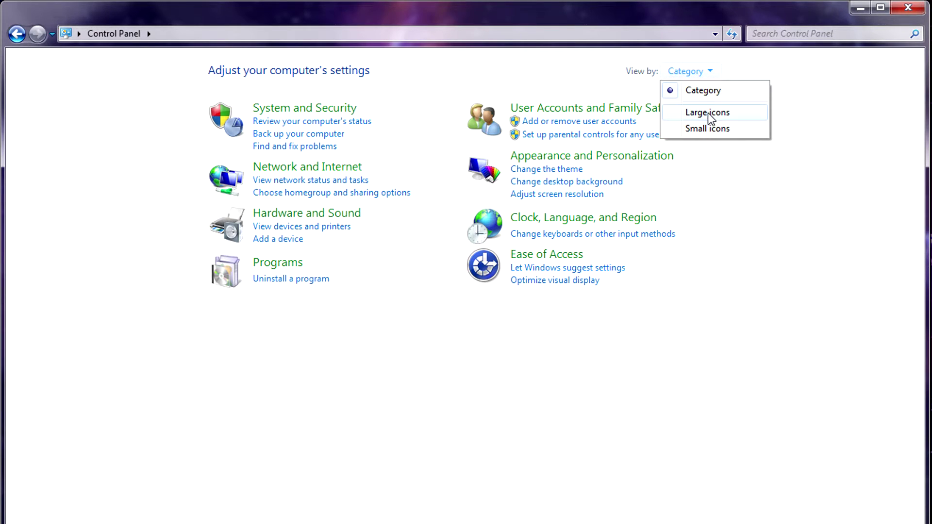
left_click(708, 128)
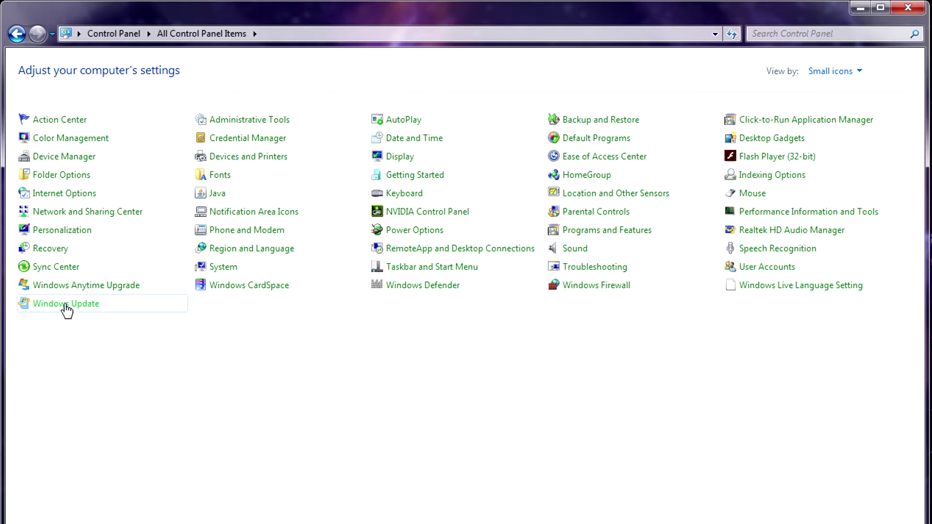
- Open Windows Update and check for new updates
left_click(67, 305)
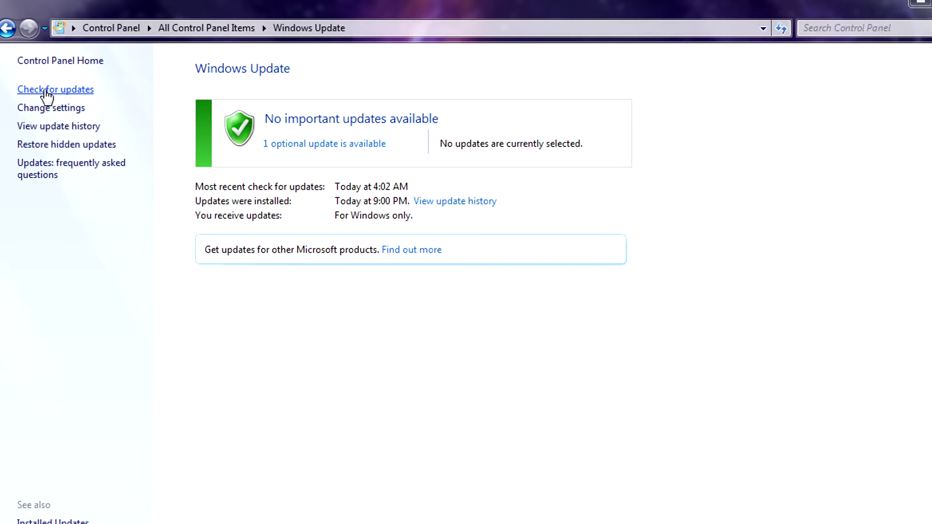
left_click(47, 93)
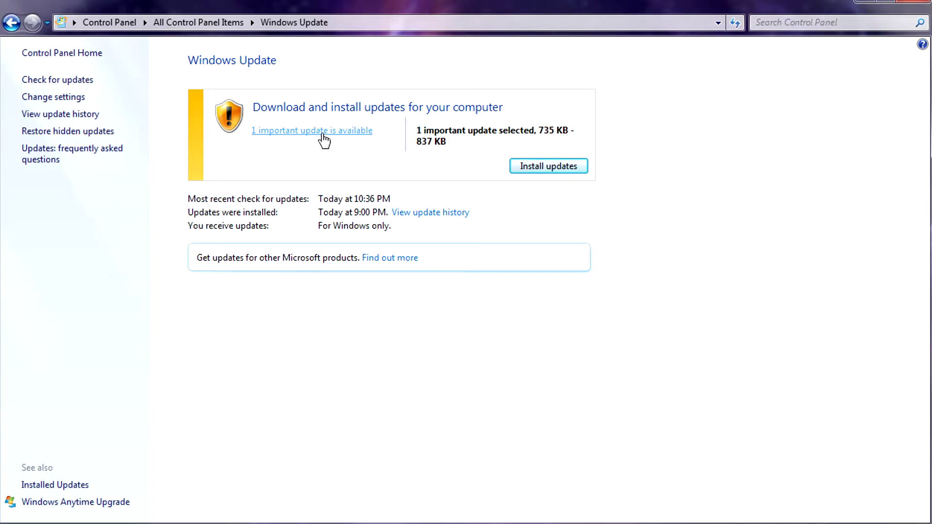
- In the available important updates, deselect and hide the Windows 7 update KB3035583, and confirm the selection
left_click(323, 135)
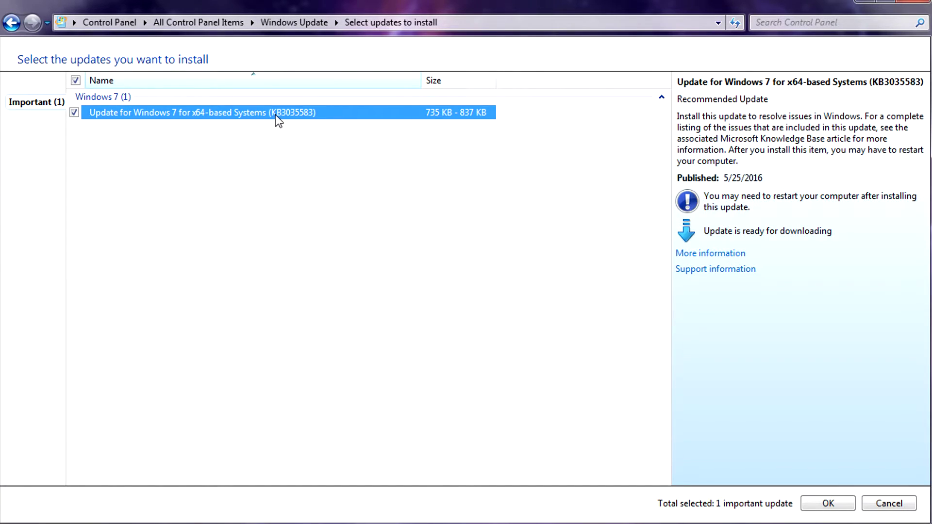
left_click(74, 112)
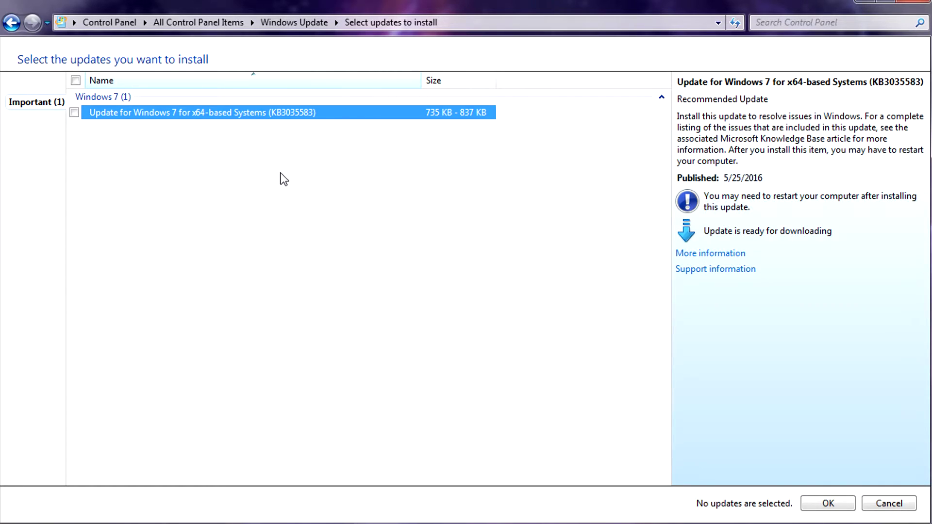
right_click(204, 116)
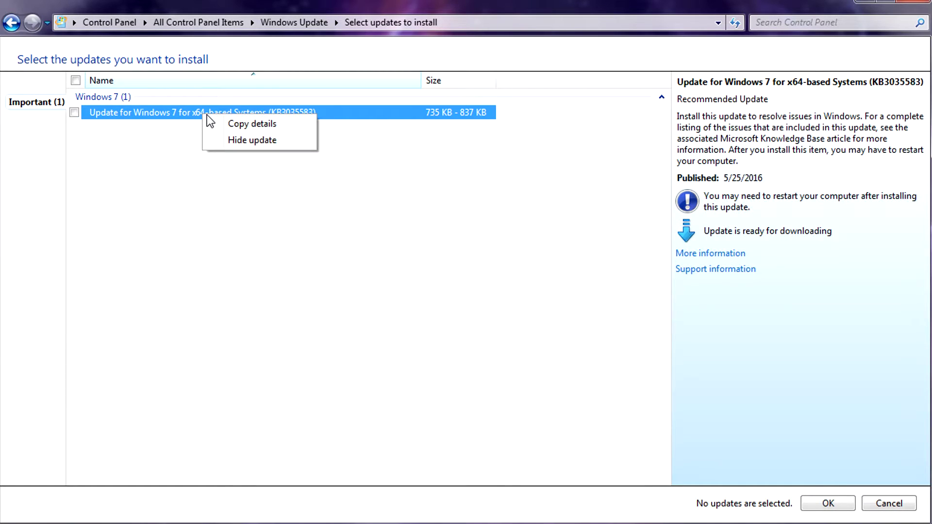
left_click(255, 140)
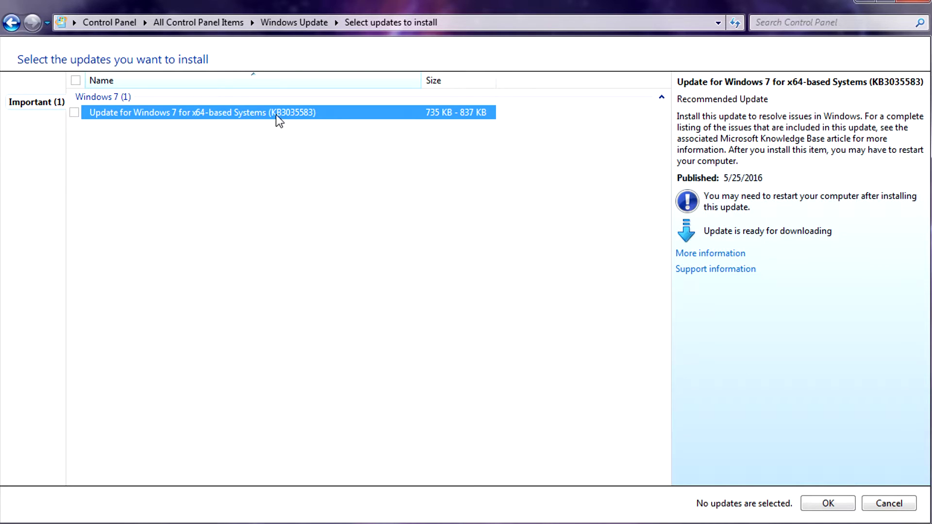
left_click(825, 503)
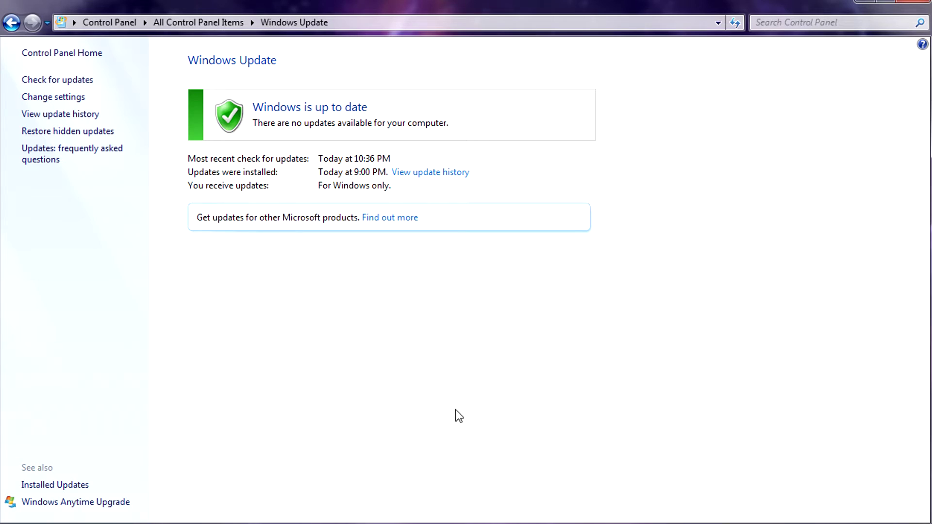